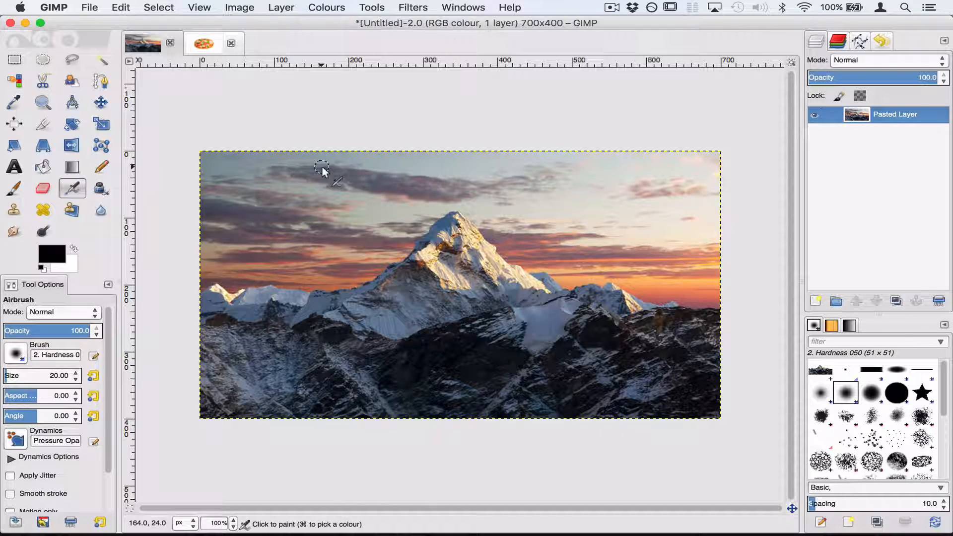
Examine the mountain image and the pizza image in the two open documents.
key(r)
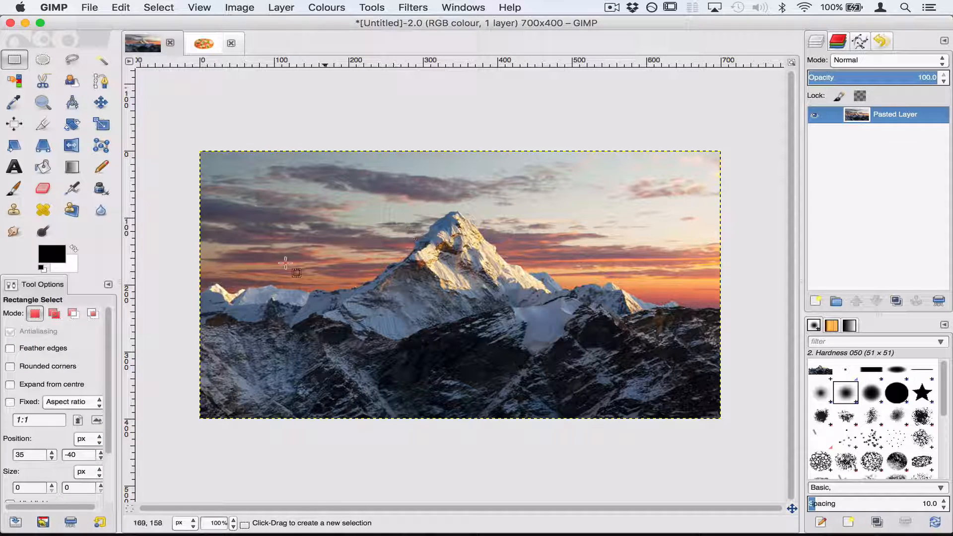
click(204, 44)
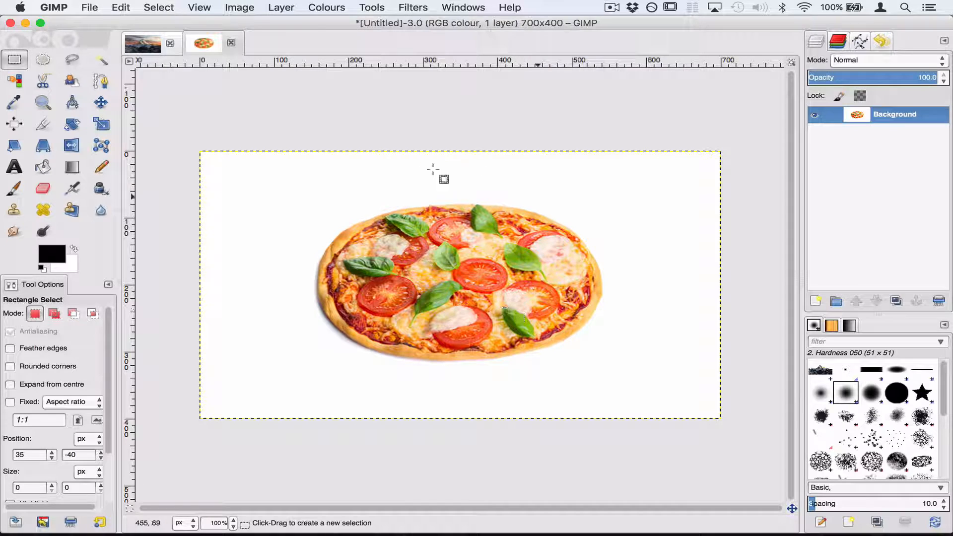
key(a)
key(r)
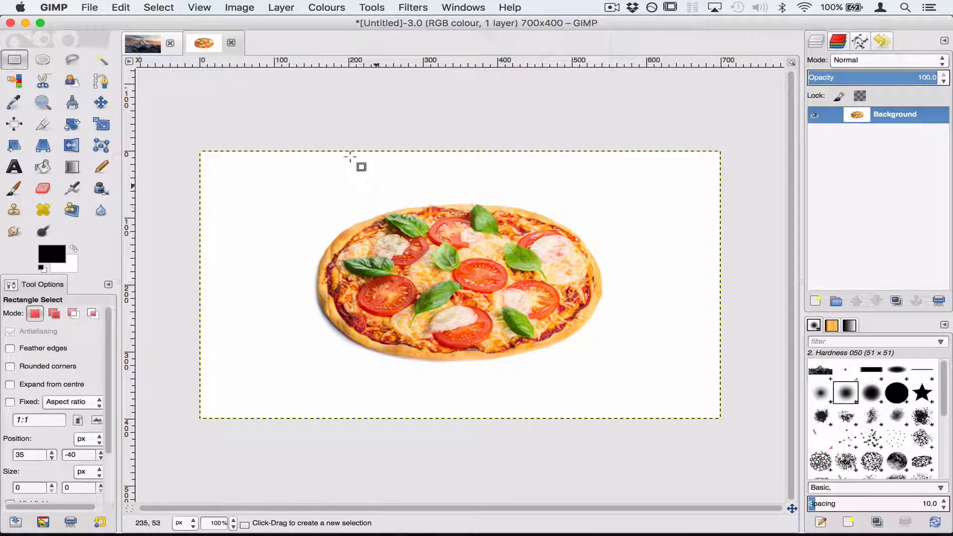
click(144, 43)
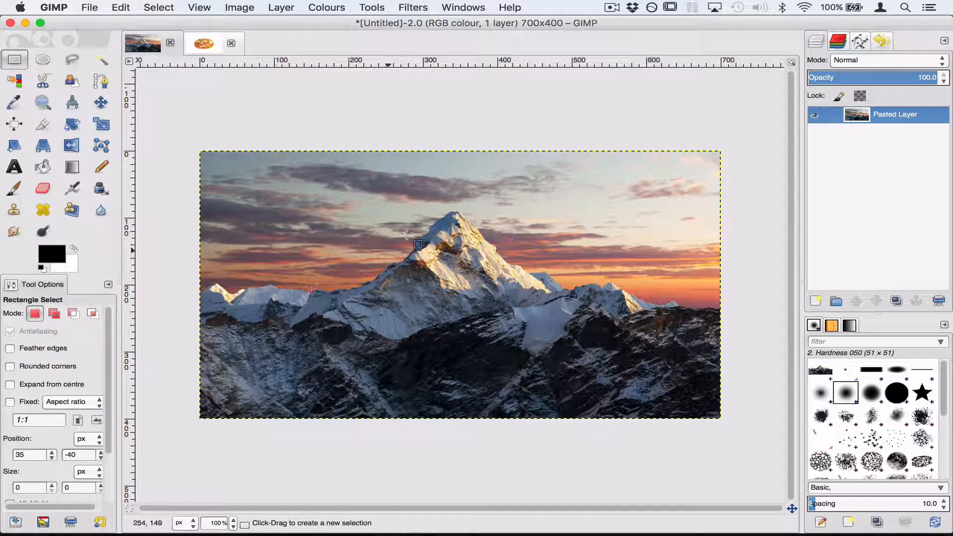
click(197, 44)
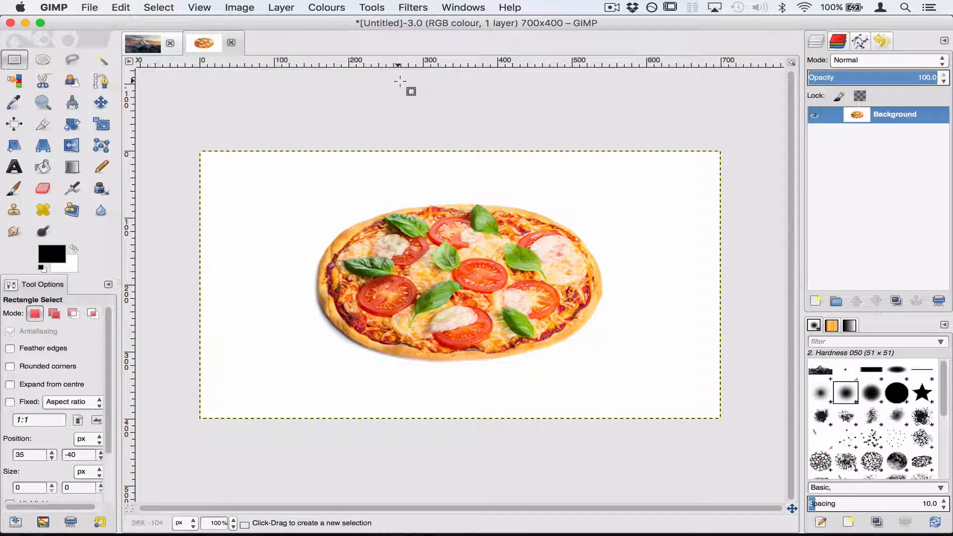
key(a)
key(r)
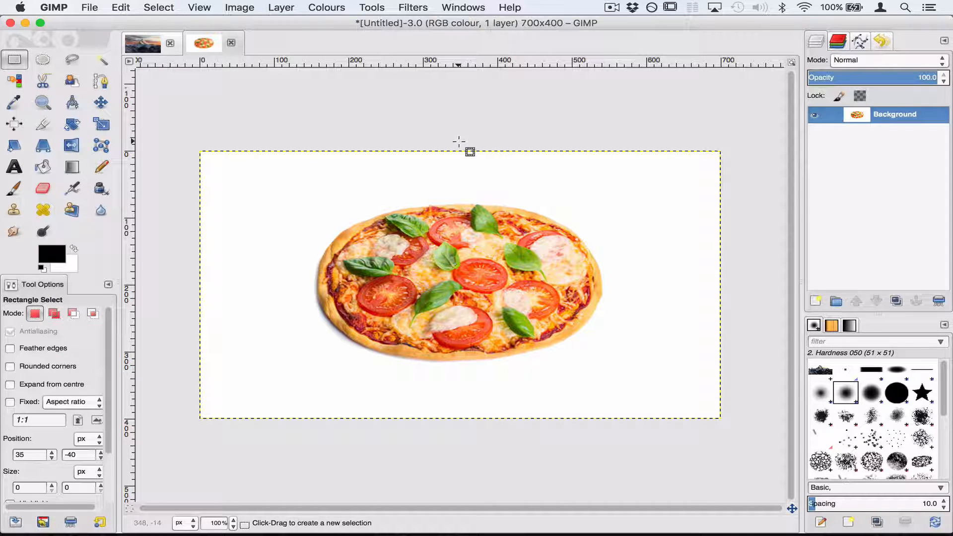
Outline the mountains in the sunset image with Free Select, following the ridge line and closing the selection around the image's lower edges.
click(138, 46)
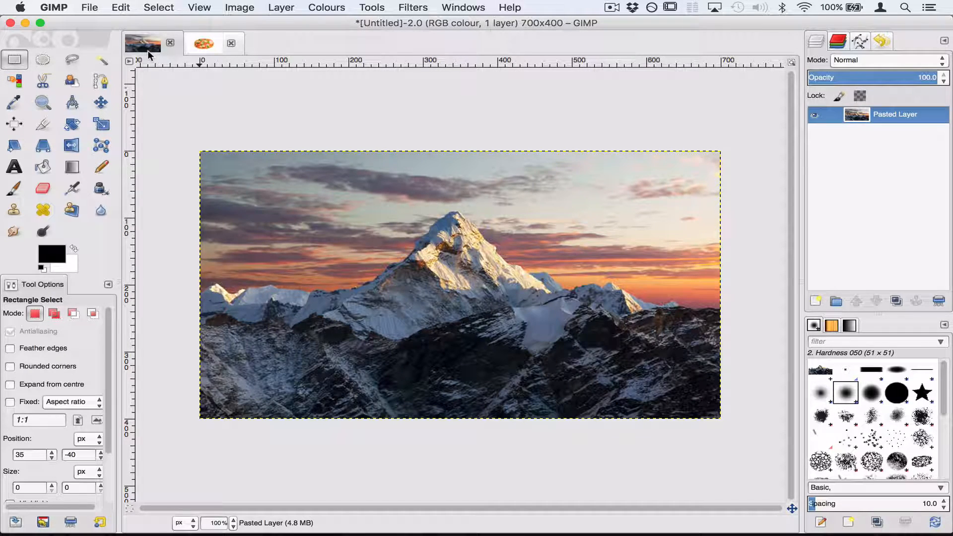
click(76, 65)
key(a)
key(f)
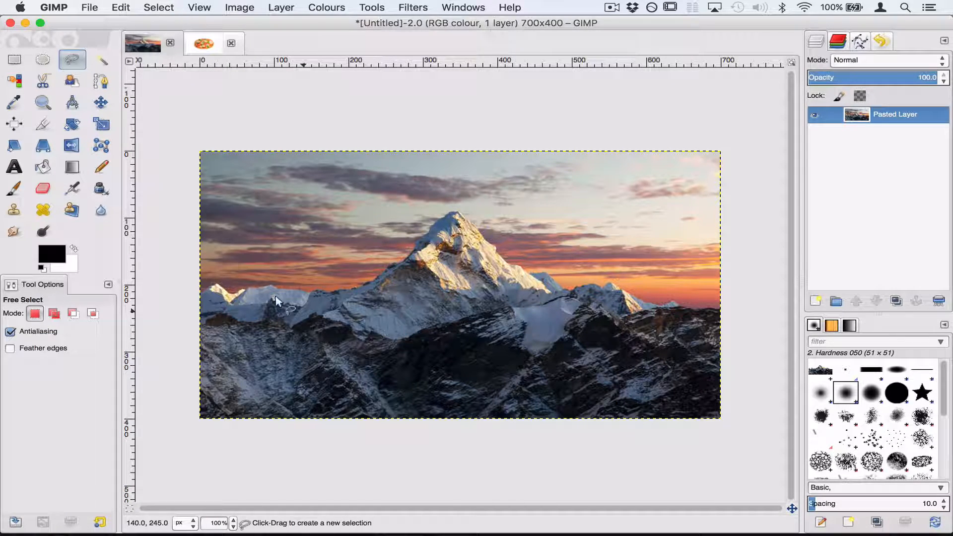
mouse_move(200, 291)
mouse_down()
mouse_move(210, 284)
mouse_move(230, 295)
mouse_up()
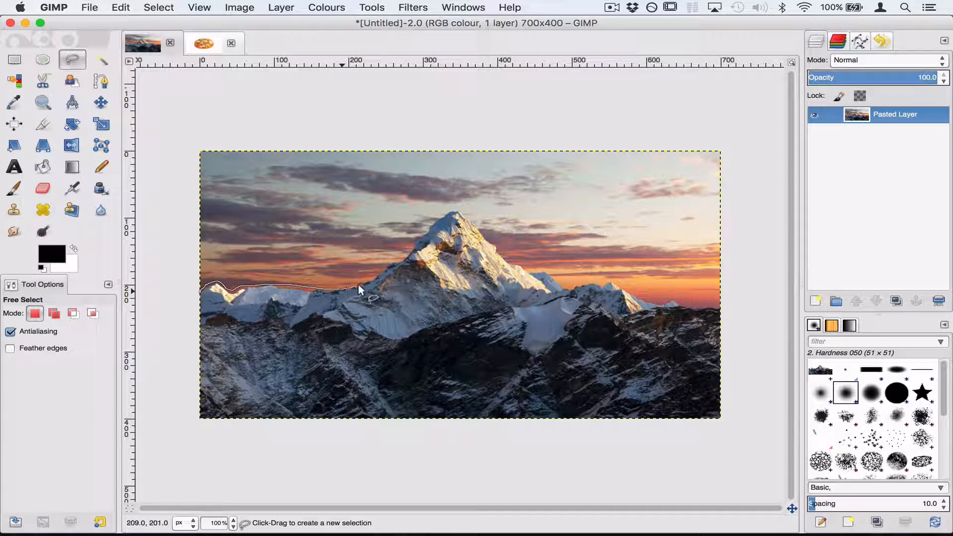
mouse_move(406, 252)
mouse_down()
mouse_move(444, 213)
mouse_move(484, 228)
mouse_up()
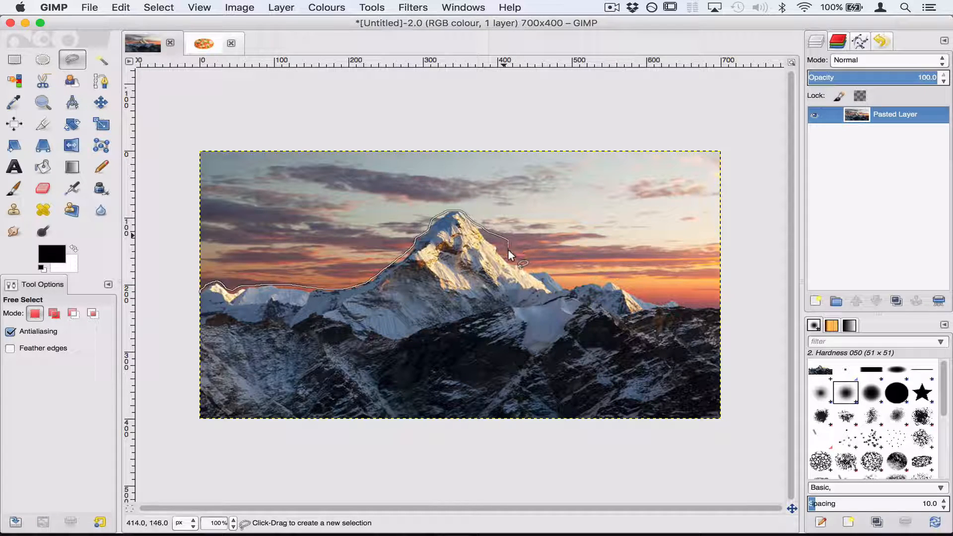
drag(528, 265, 549, 269)
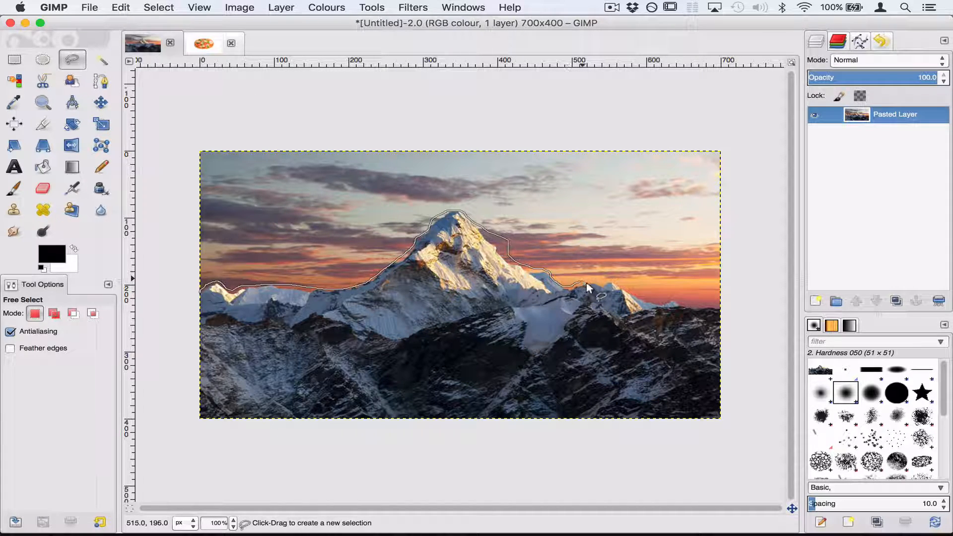
drag(636, 293, 727, 306)
mouse_move(743, 366)
mouse_down()
mouse_move(718, 452)
mouse_move(586, 462)
mouse_move(438, 464)
mouse_move(202, 447)
mouse_move(174, 396)
mouse_up()
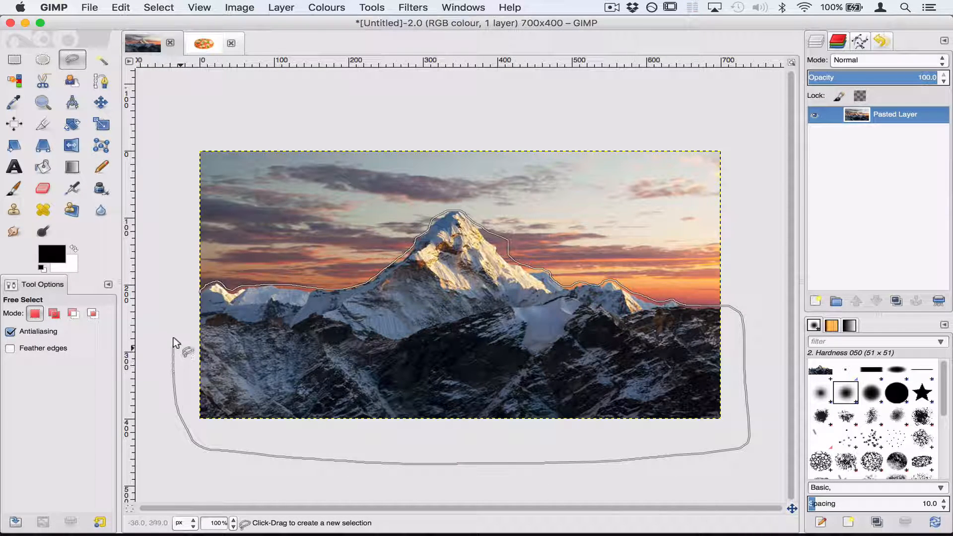
drag(177, 316, 199, 293)
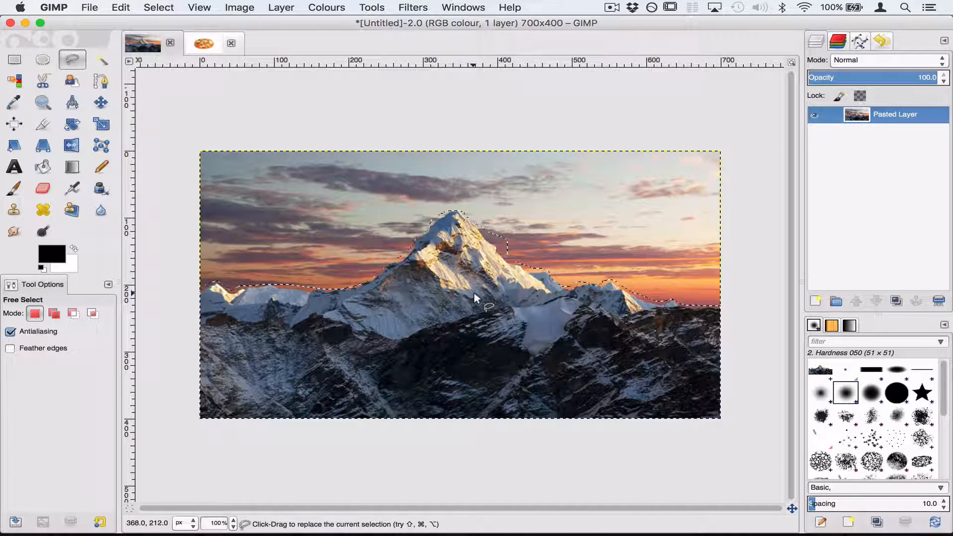
Copy the selected mountains and paste them into the blank document in Inkscape.
key(super+c)
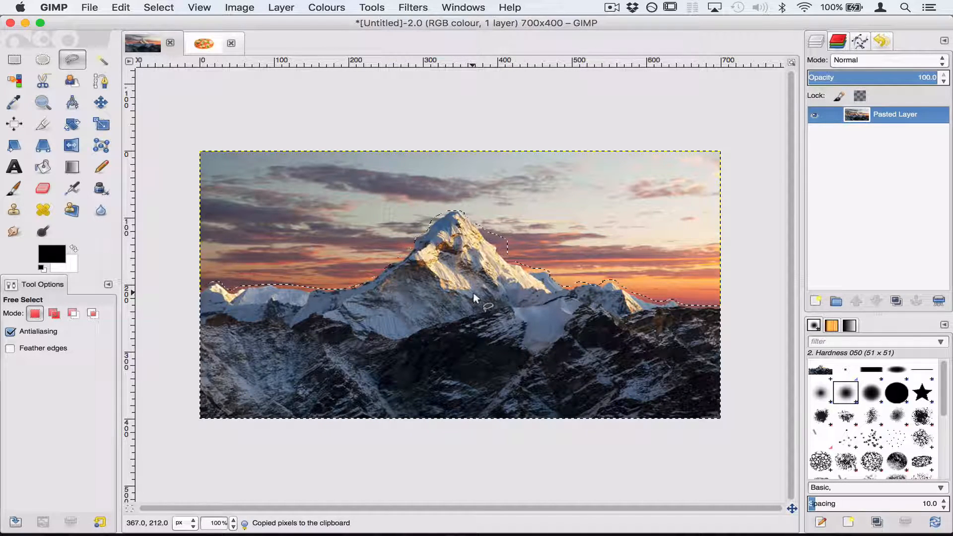
key(super+Tab)
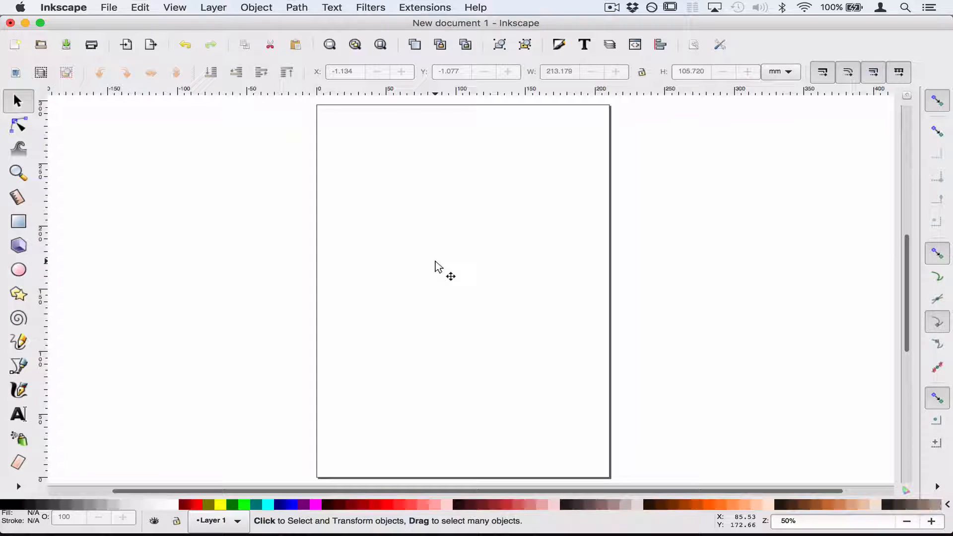
key(ctrl+v)
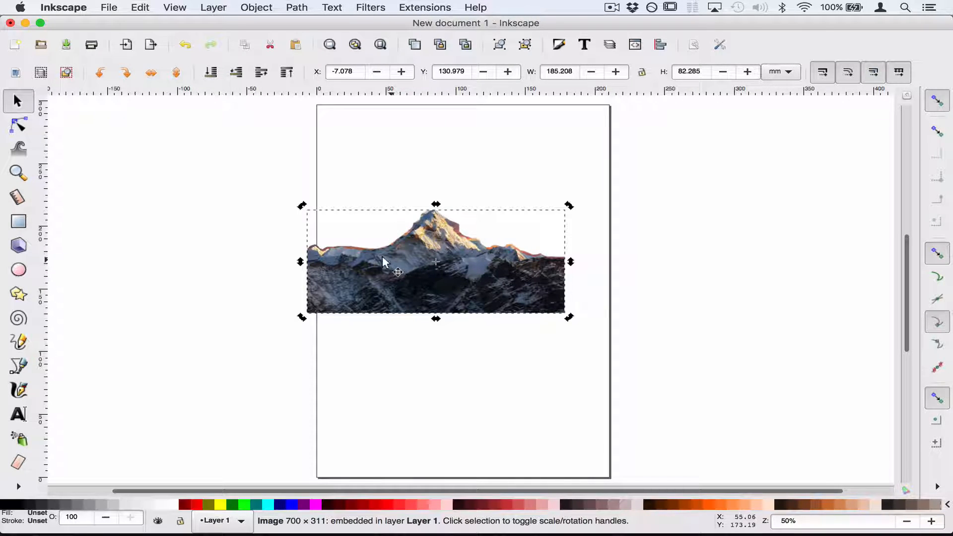
Move the mountain cutout to the foot of the page and enlarge it to the page width, about 212 by 101 mm.
drag(204, 251, 229, 252)
drag(411, 269, 424, 433)
drag(581, 370, 615, 349)
click(713, 376)
drag(531, 427, 532, 425)
click(639, 387)
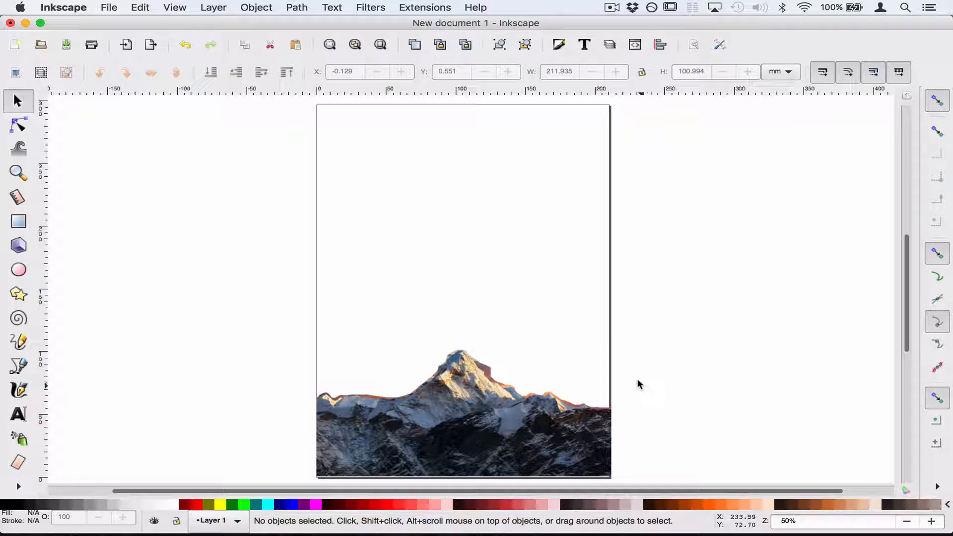
Try copying a rectangular selection of the pizza in GIMP, about 532 by 296 px, into the Inkscape page.
key(super+Tab)
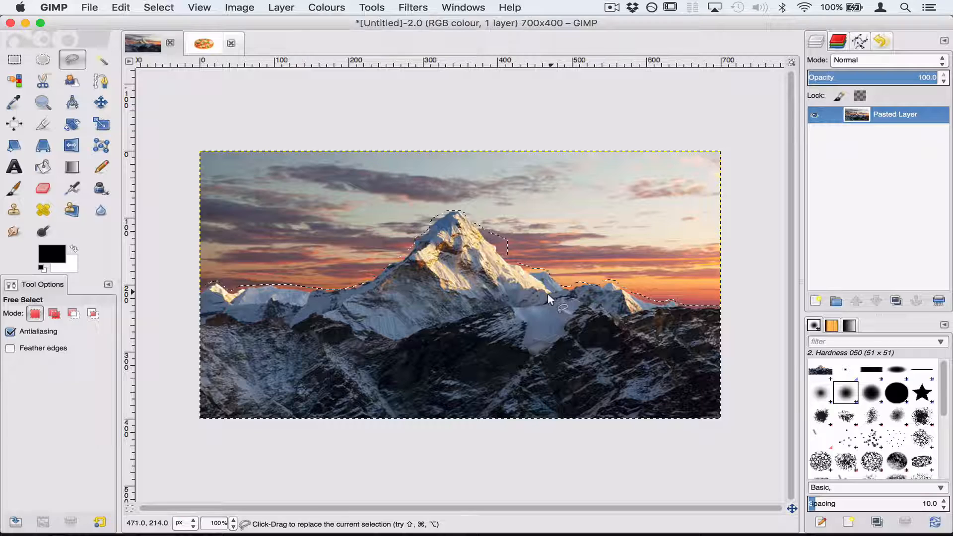
click(203, 45)
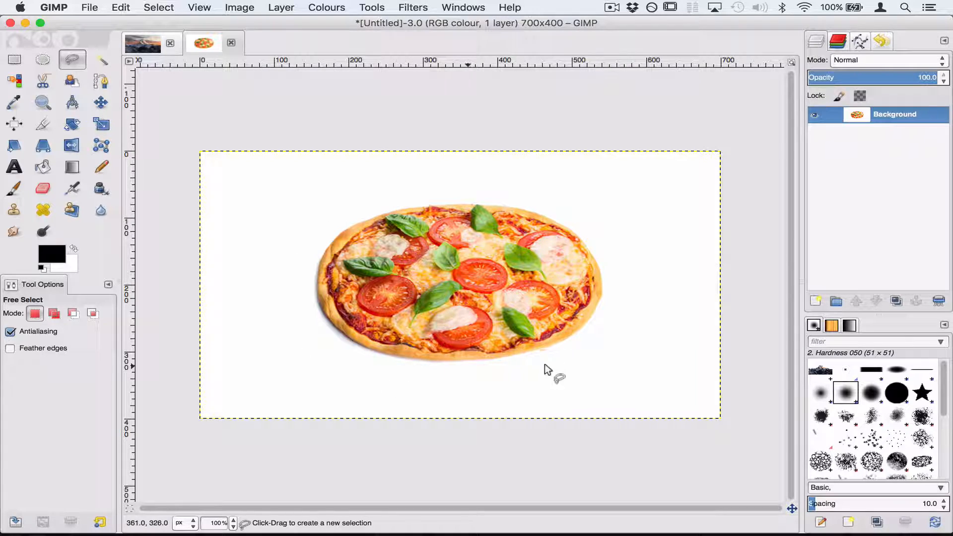
click(25, 60)
drag(264, 182, 660, 380)
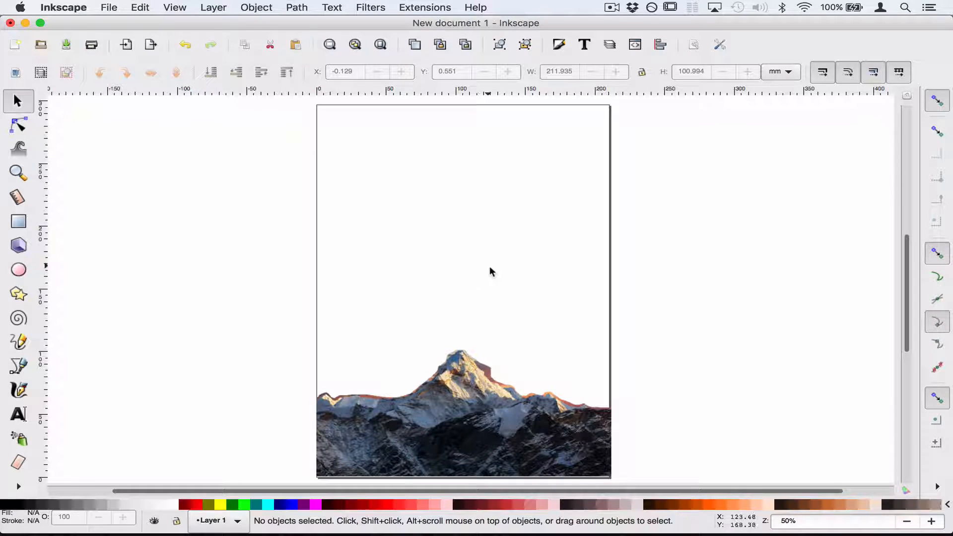
key(ctrl+v)
drag(500, 308, 465, 315)
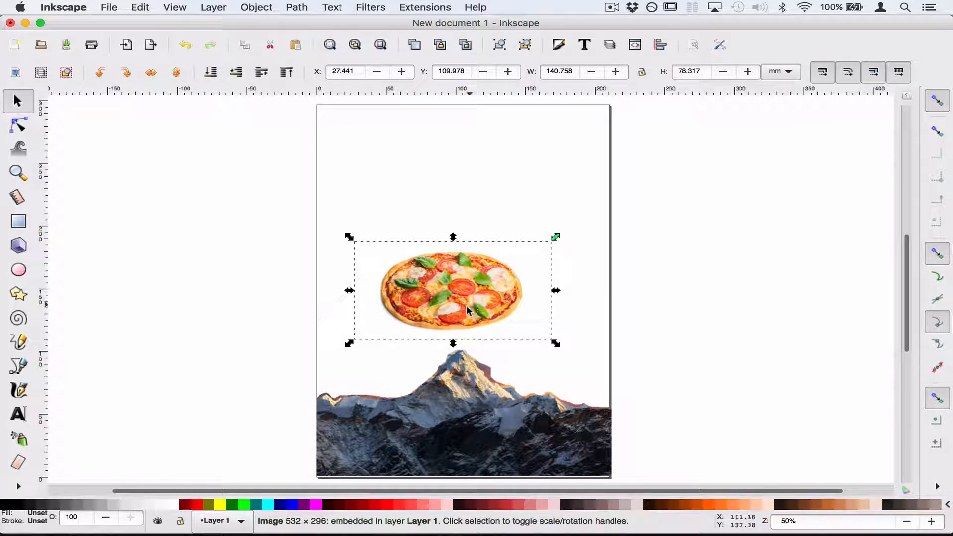
key(Delete)
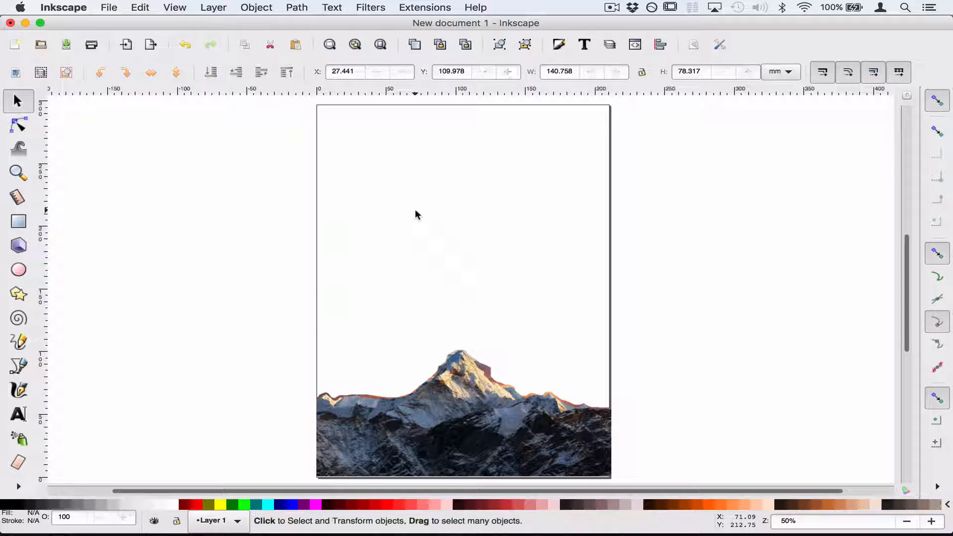
Switch back to GIMP and select the white background around the pizza with Fuzzy Select.
key(super+Tab)
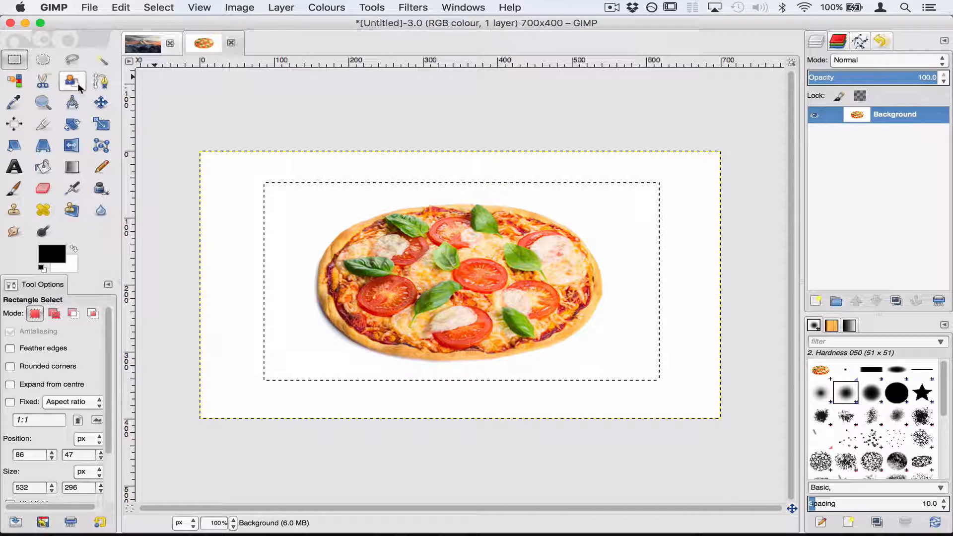
click(102, 61)
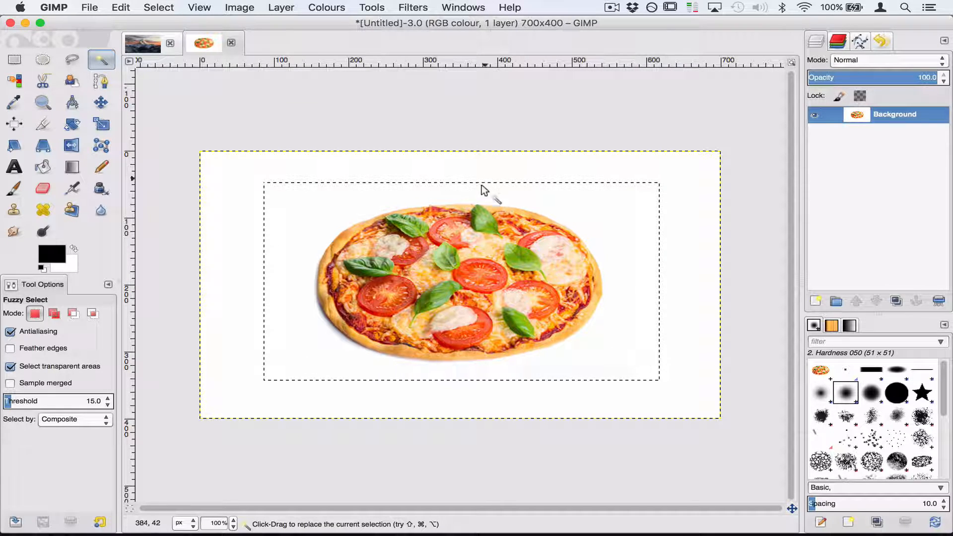
click(644, 187)
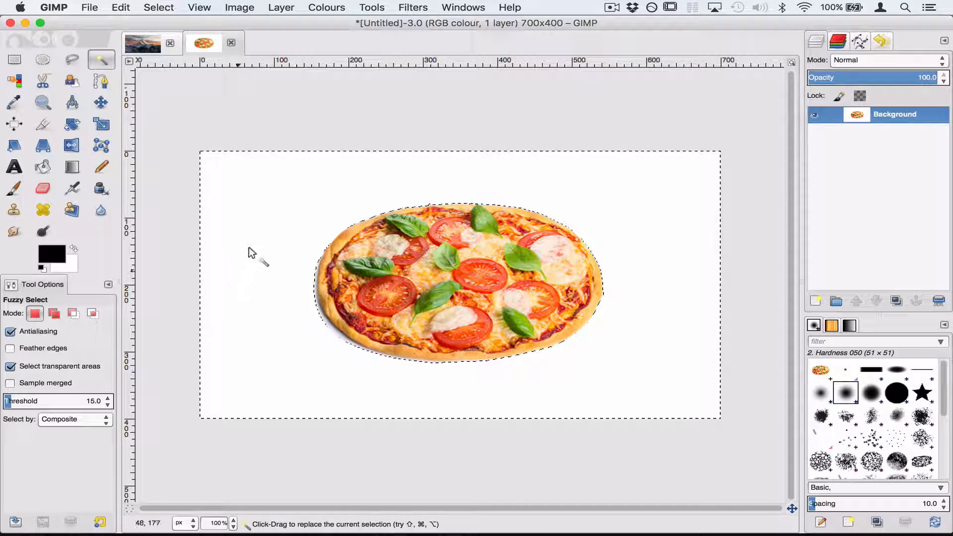
key(a)
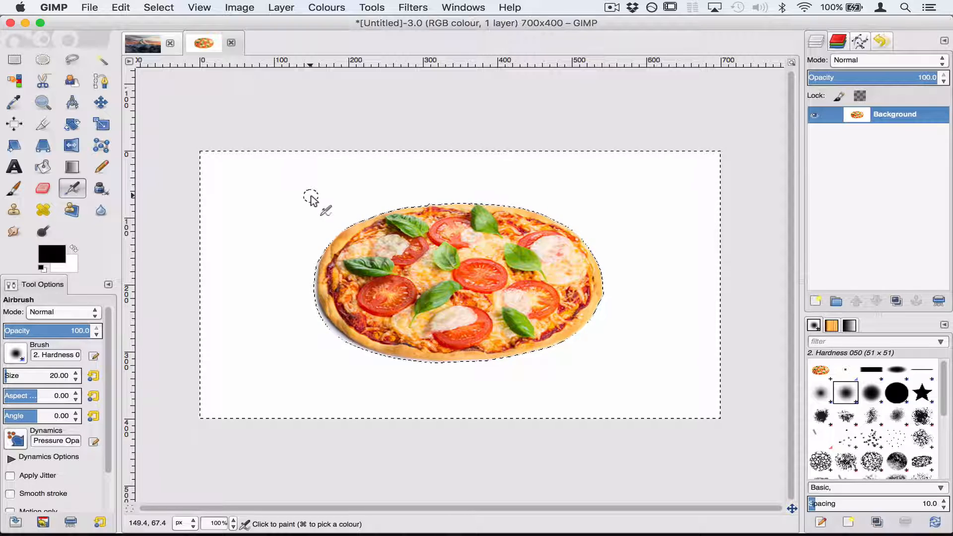
key(u)
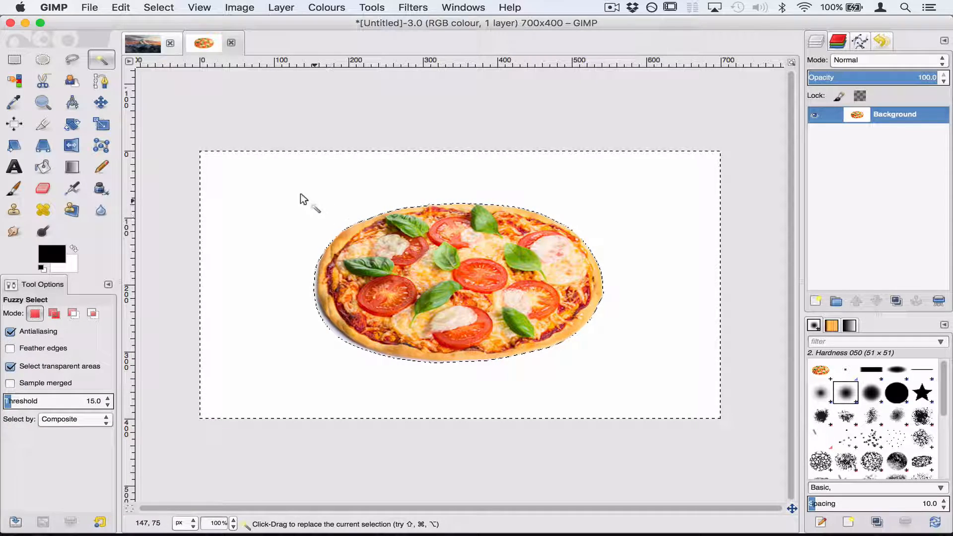
click(43, 188)
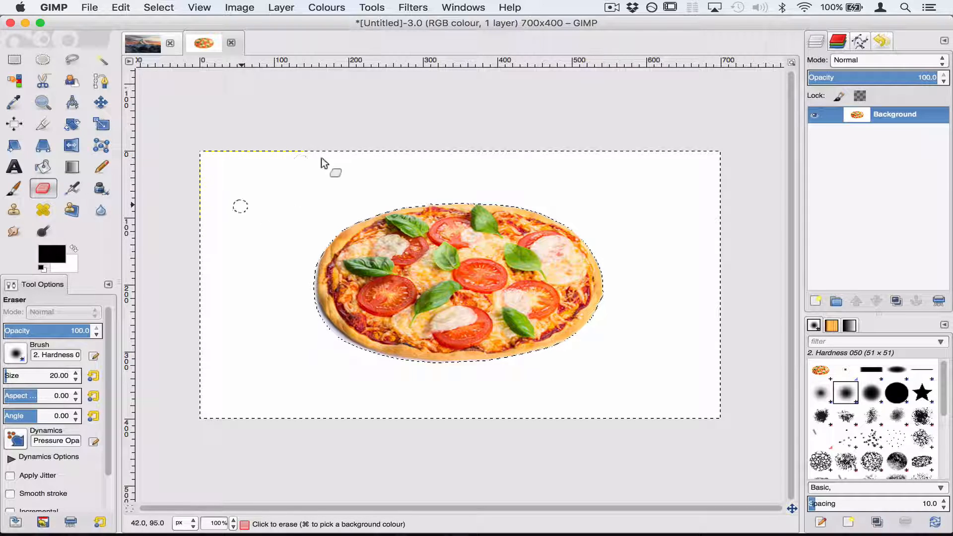
key(a)
key(shift+e)
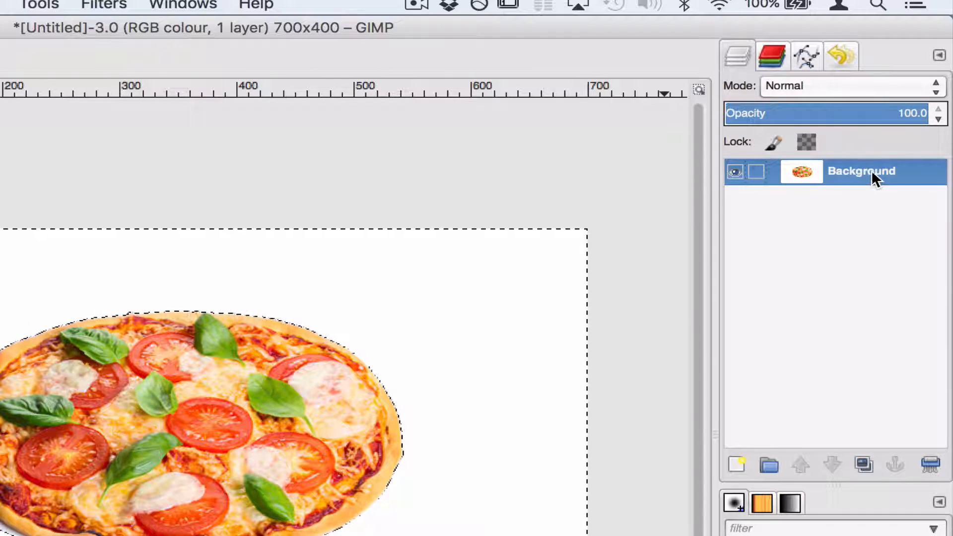
Add an alpha channel to the pizza's Background layer and delete the selected white background.
right_click(842, 171)
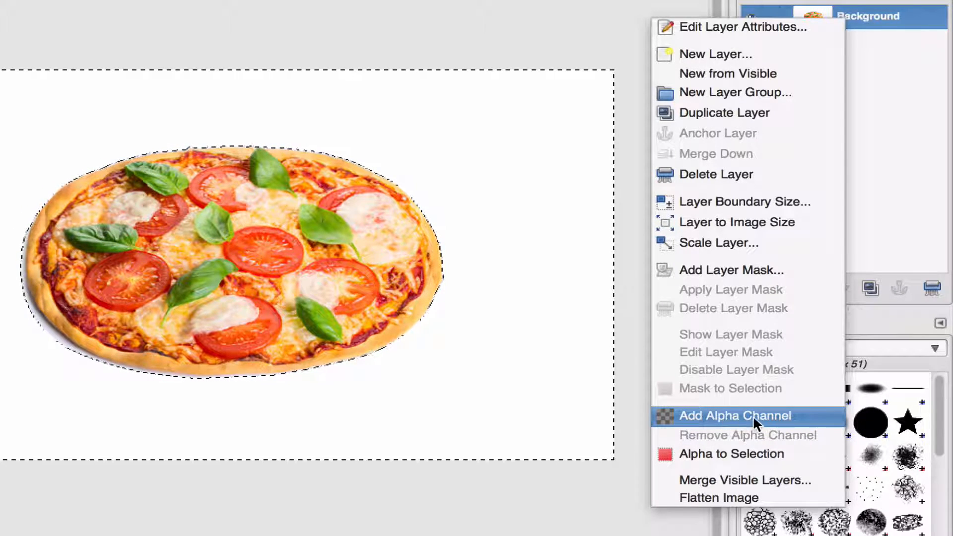
click(780, 415)
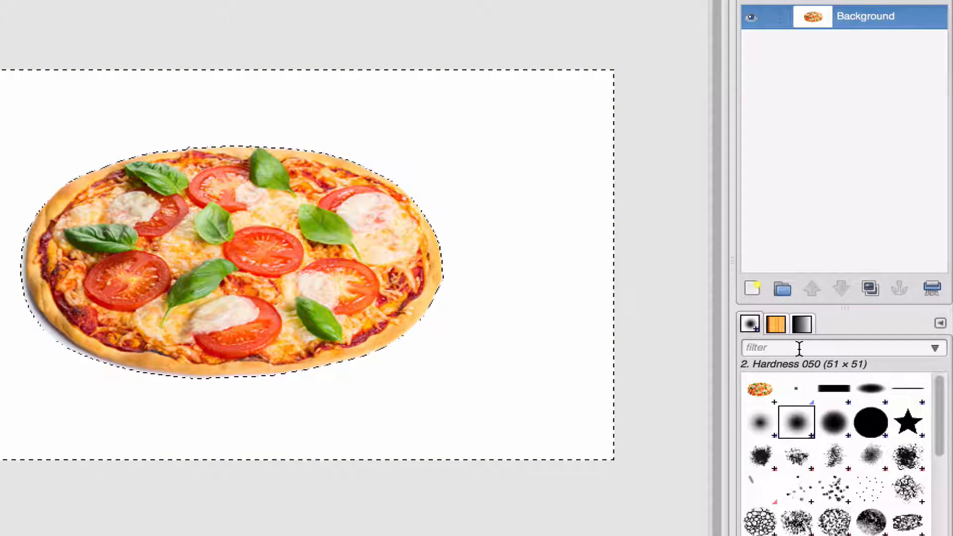
key(a)
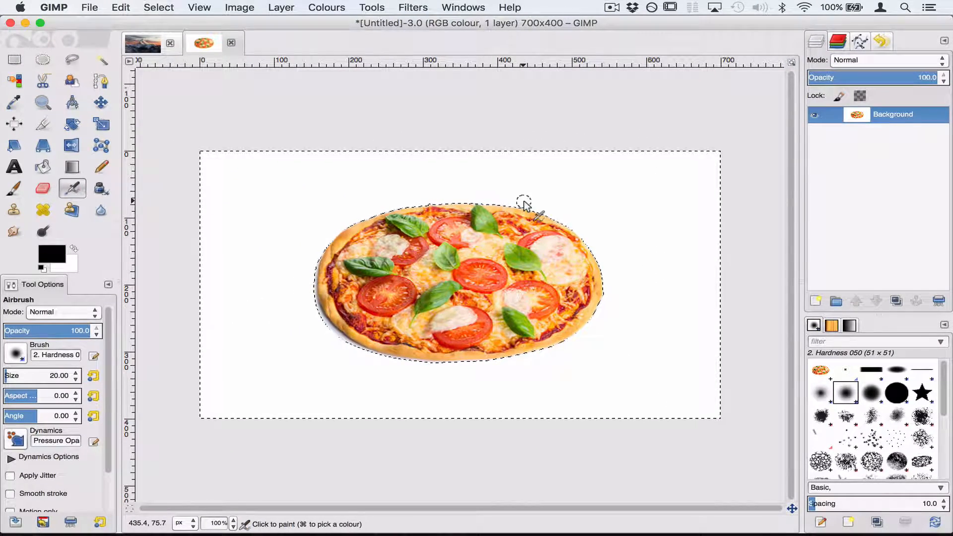
key(Delete)
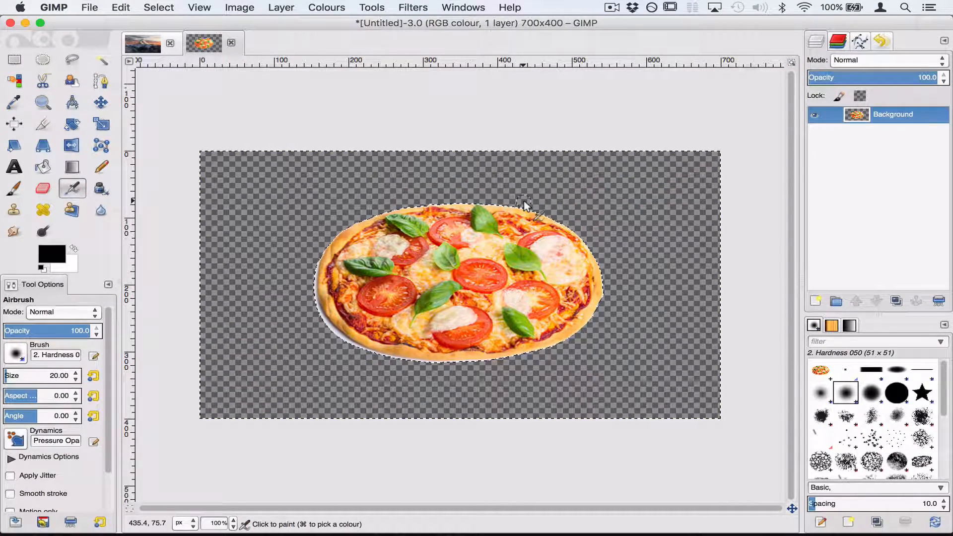
Make a rectangular selection of about 429 by 257 px around the cut-out pizza and copy it.
key(shift+e)
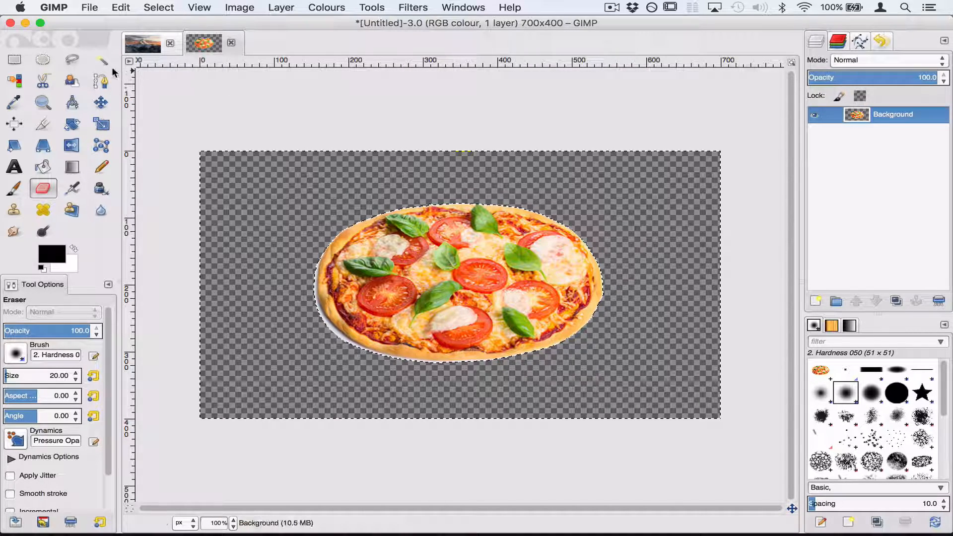
click(23, 66)
drag(302, 198, 621, 369)
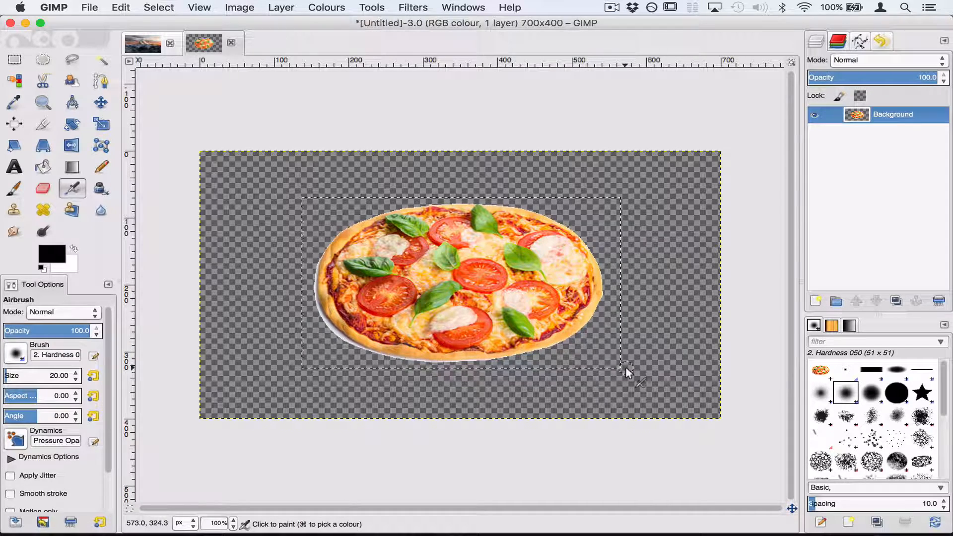
key(super+c)
Paste the cut-out pizza into the Inkscape document and position it just above the mountain peak, at about X 17, Y 100 mm.
key(super+Tab)
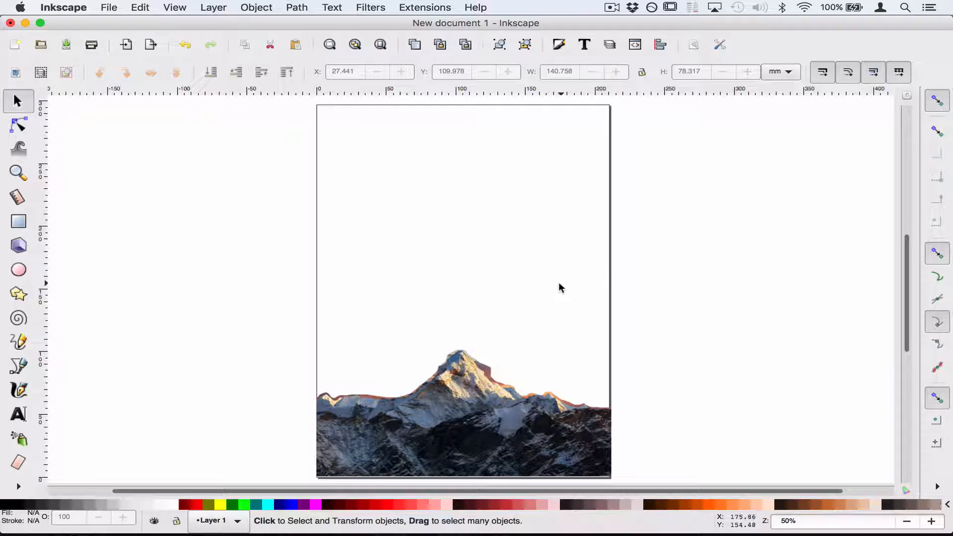
key(super+v)
drag(518, 294, 429, 278)
click(480, 385)
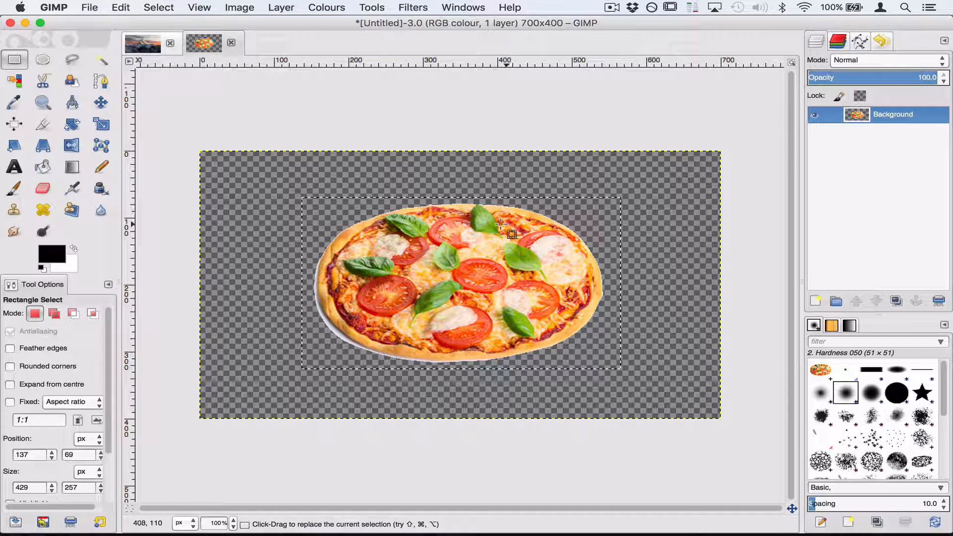
click(142, 43)
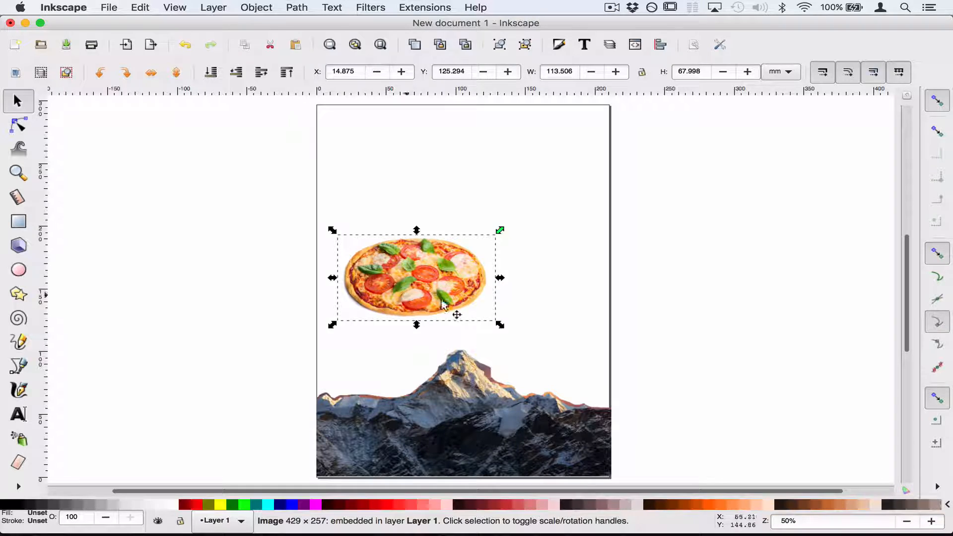
mouse_move(442, 301)
mouse_down()
mouse_move(514, 348)
mouse_move(504, 364)
mouse_move(447, 312)
mouse_up()
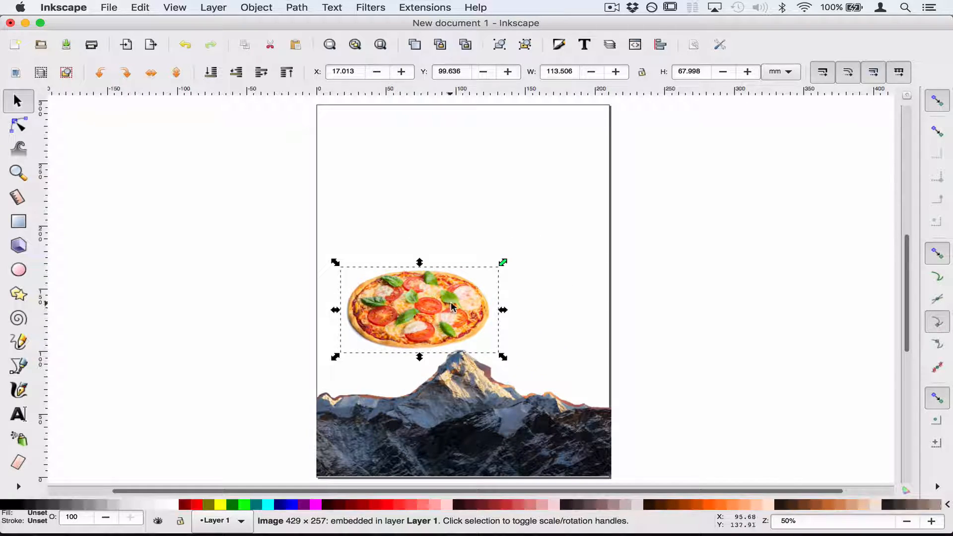